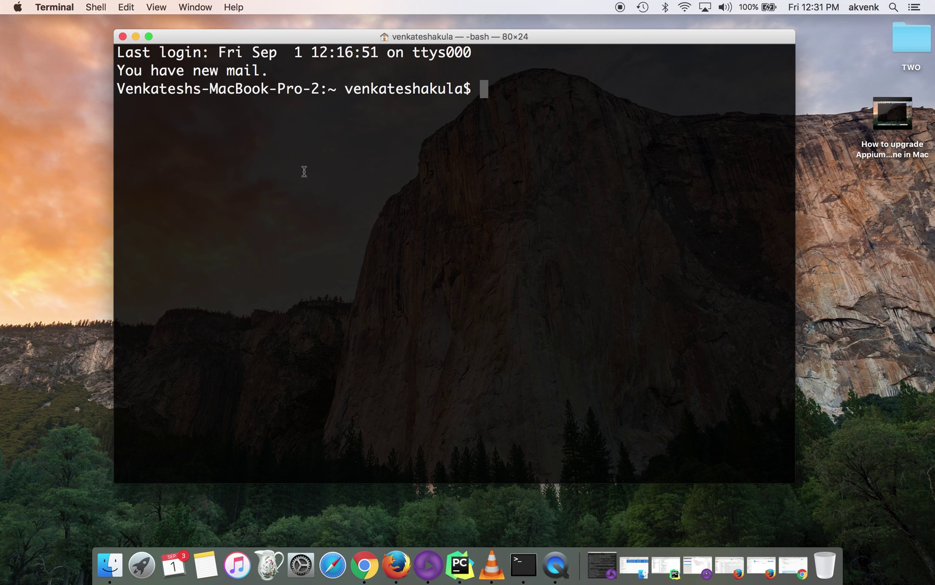
type("a")
type("ppiiu")
Step: Run appium -v and highlight the reported installed version, 1.6.4
key("BackSpace")
key("BackSpace")
type("u")
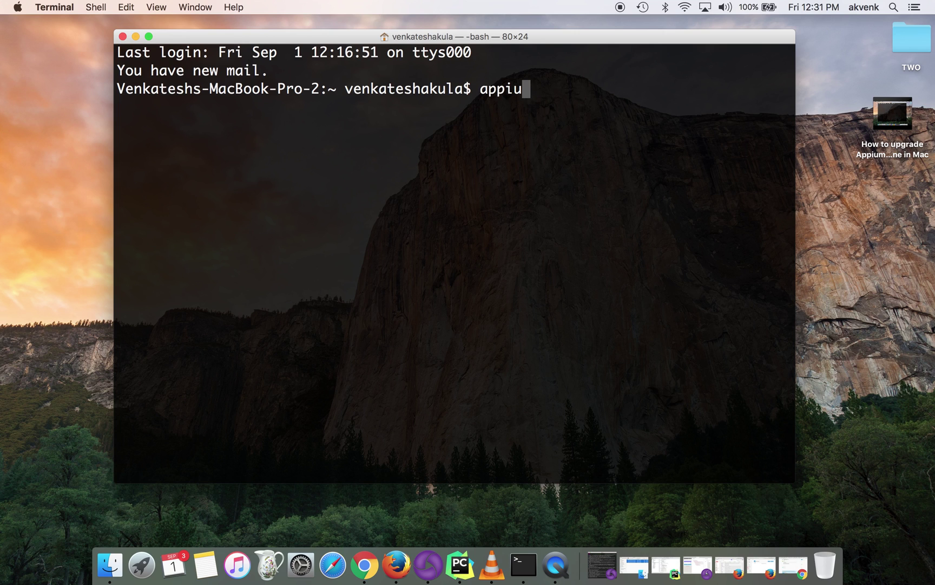
type("m -v")
key("Return")
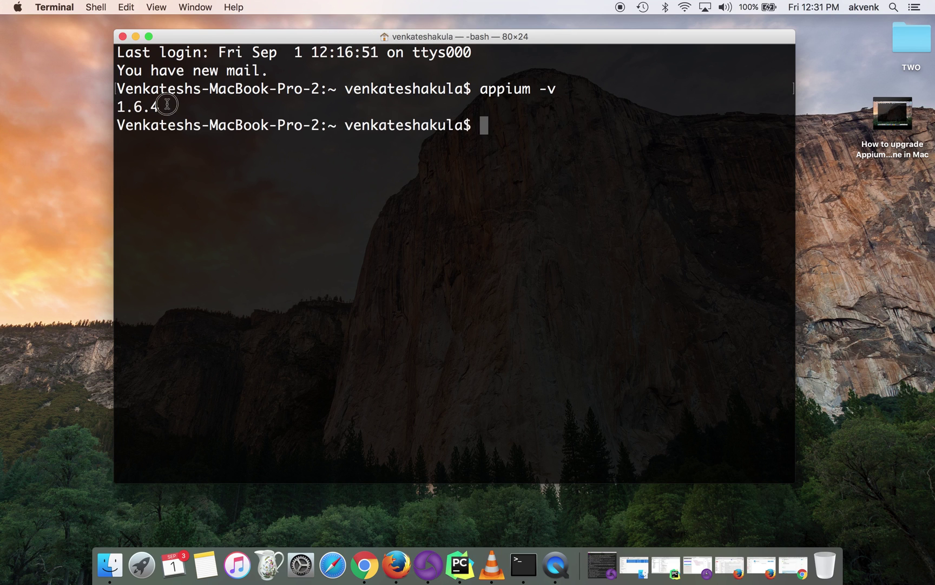
double_click(146, 107)
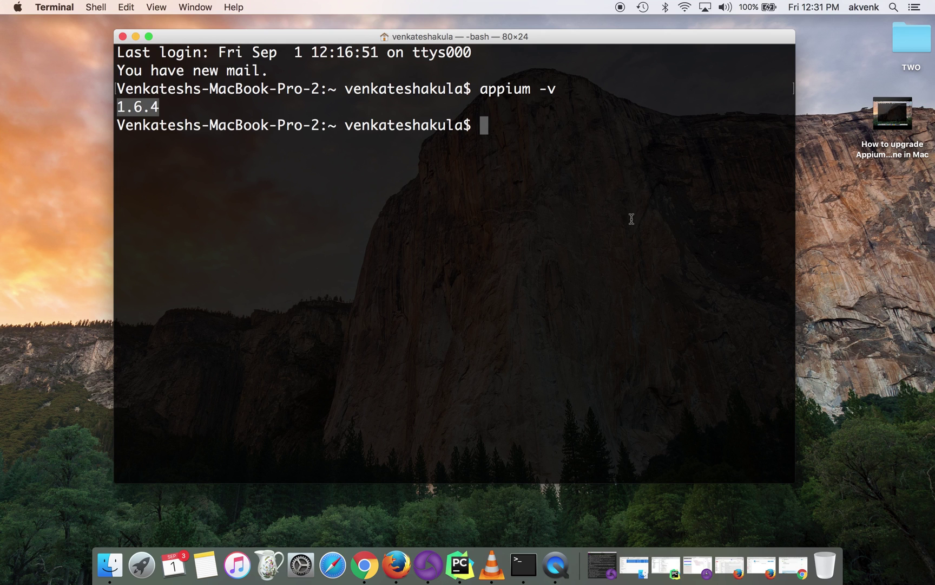
type("npm ")
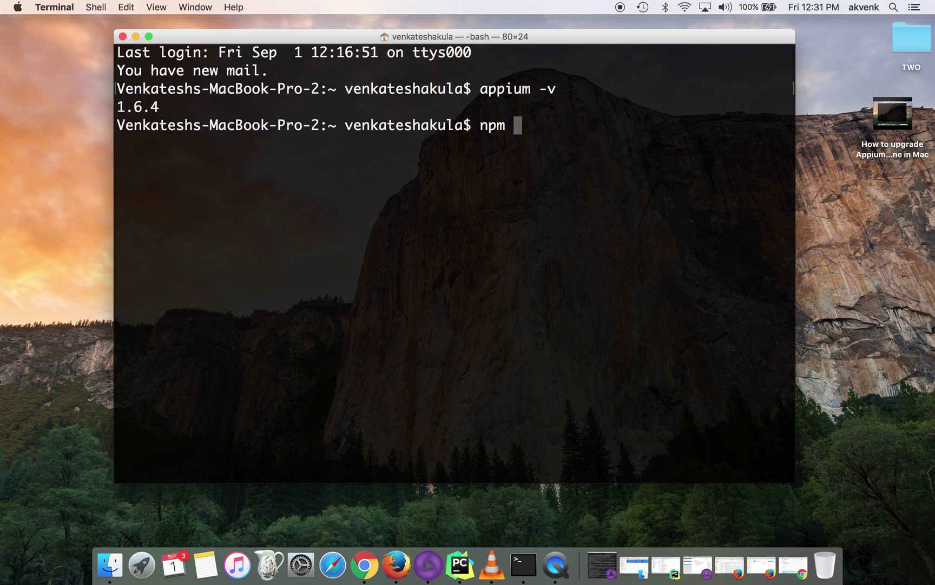
type("unin")
type("stall appium")
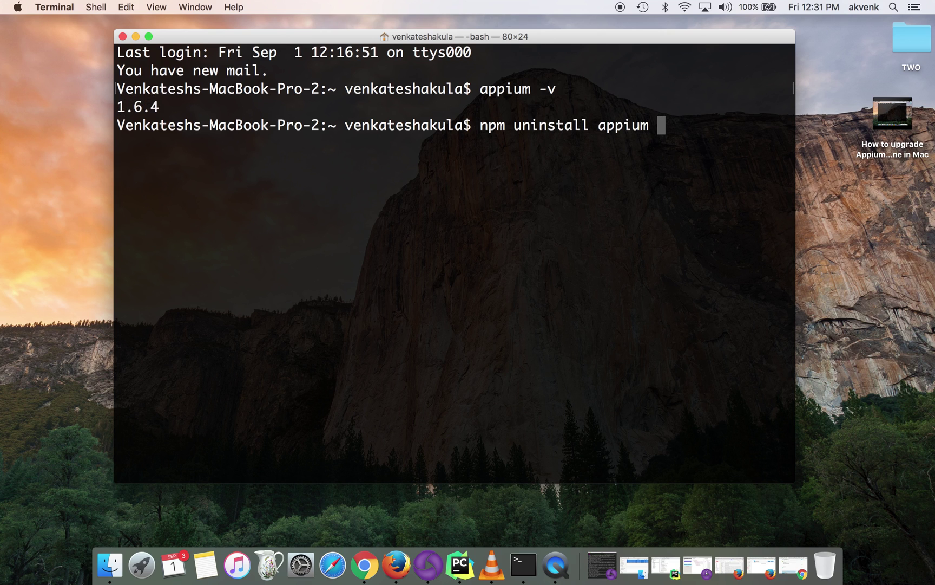
type(" -g")
Step: Remove Appium 1.6.4 globally with npm uninstall appium -g
key("Return")
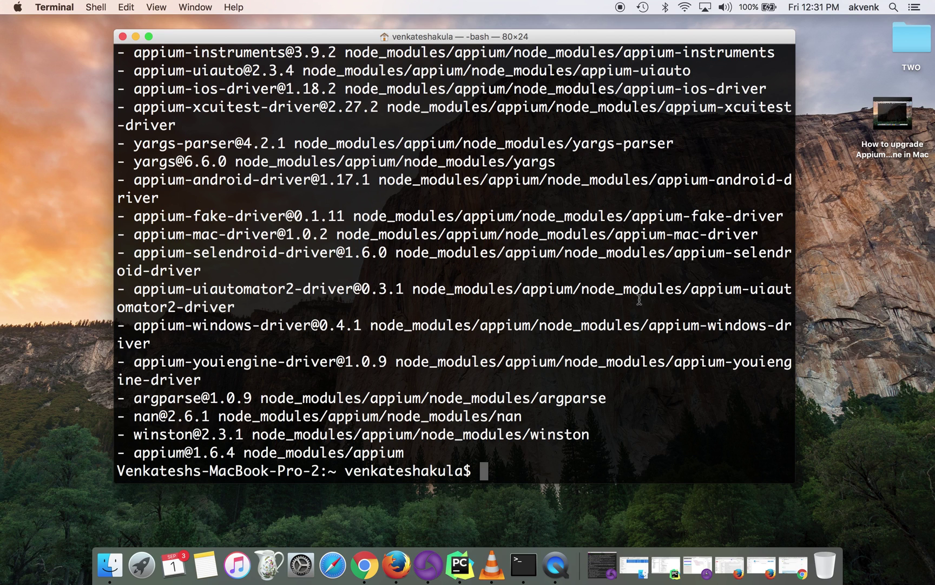
Step: Rerun appium -v before and after clearing the screen, showing 'No such file or directory'
key("Up")
key("Up")
key("Return")
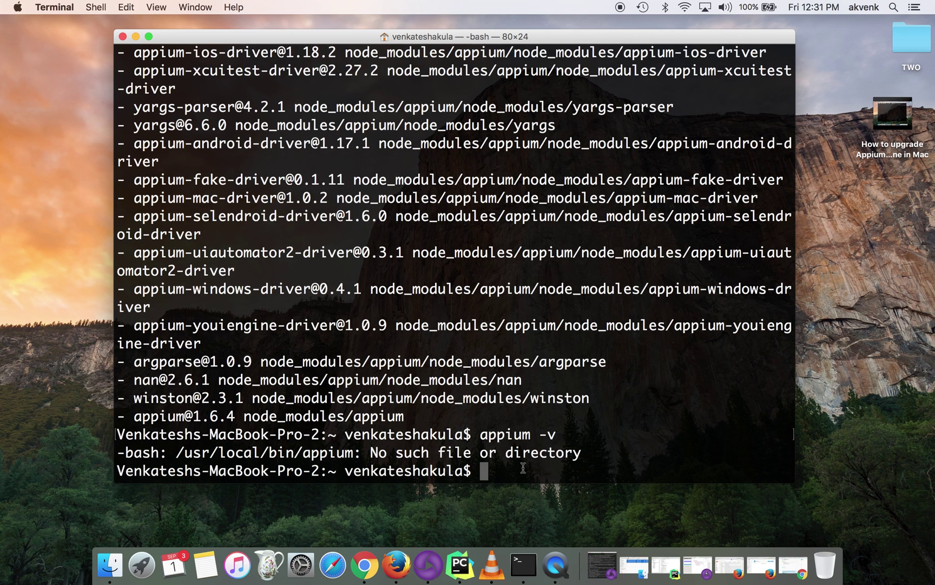
type("clear")
key("Return")
type("appium -v")
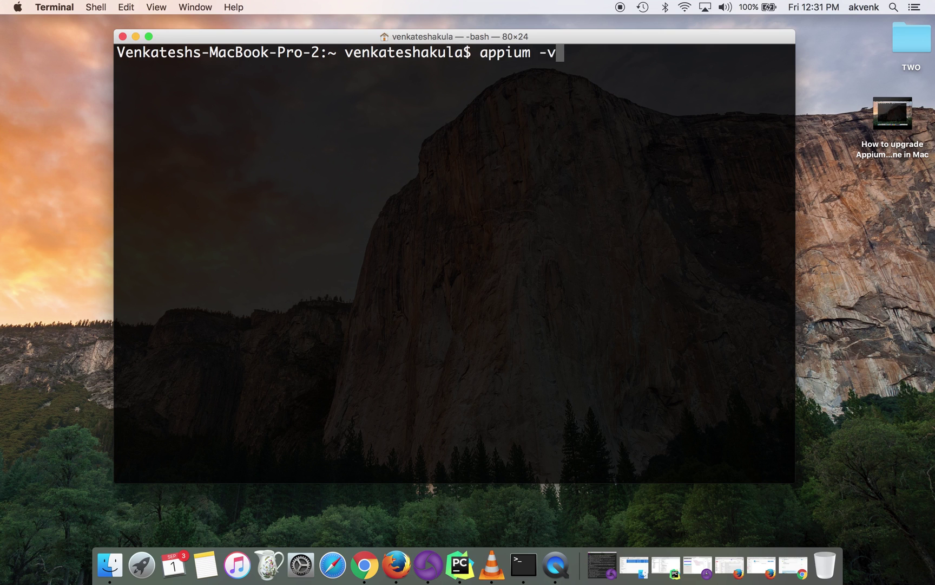
key("Return")
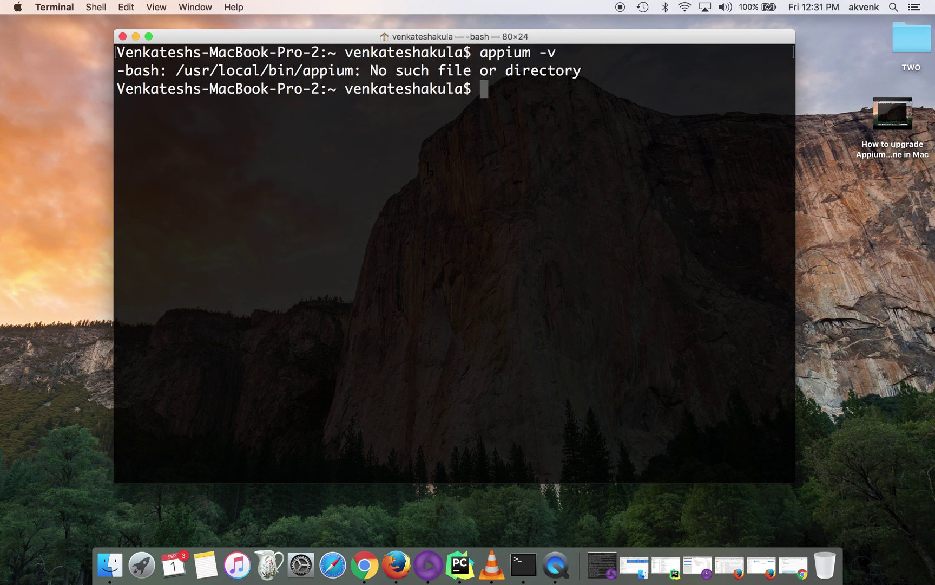
type("npm ")
type("i")
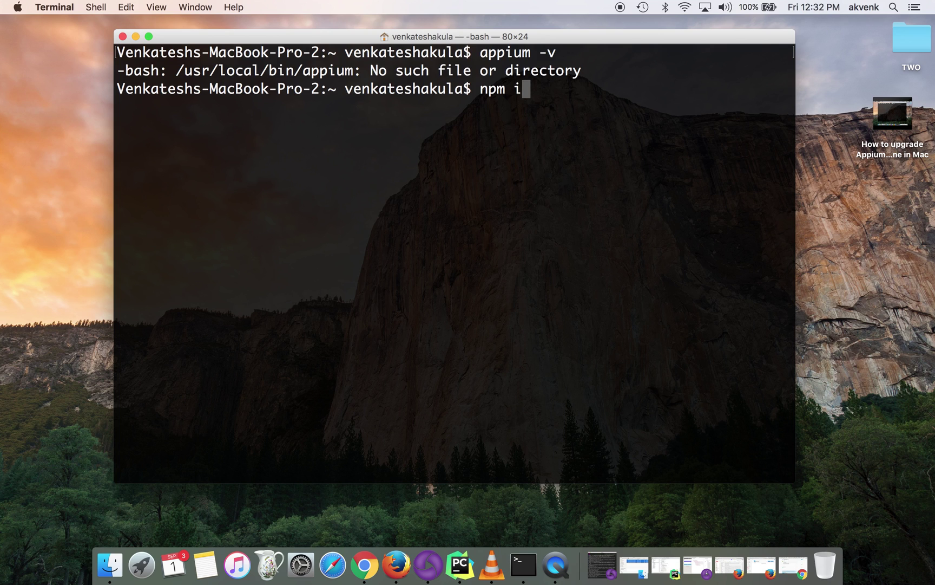
type("nstall ")
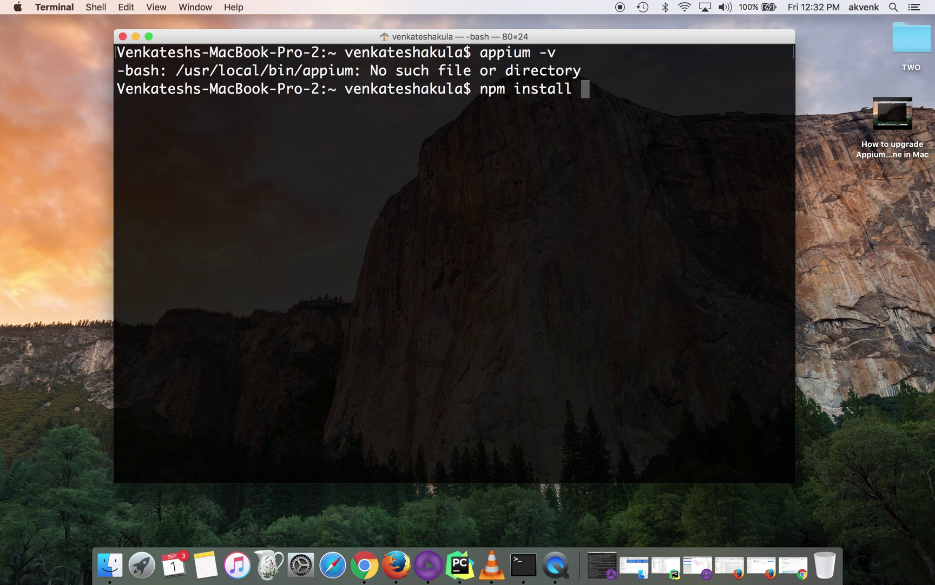
type("appiu")
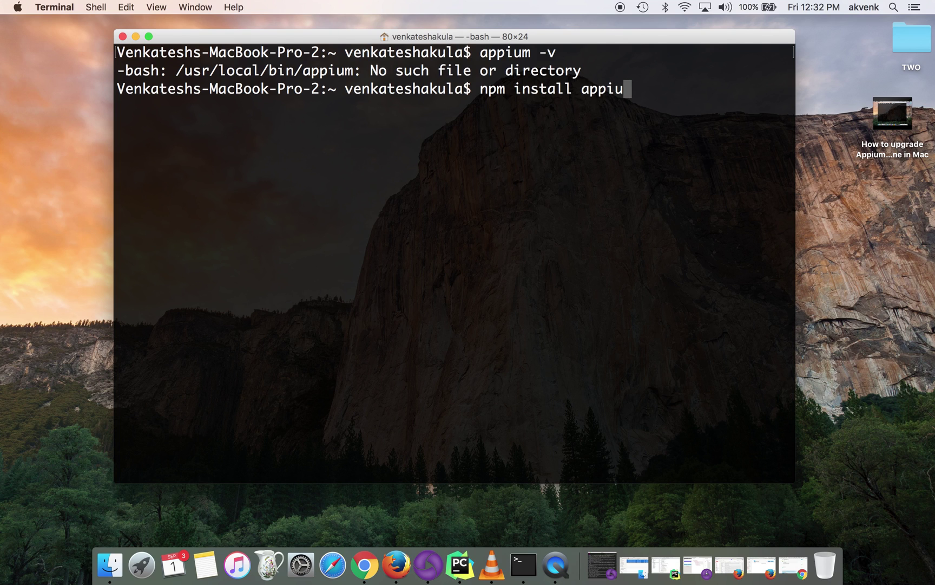
type("m -g")
Step: Install the latest Appium globally with npm install appium -g
key("Return")
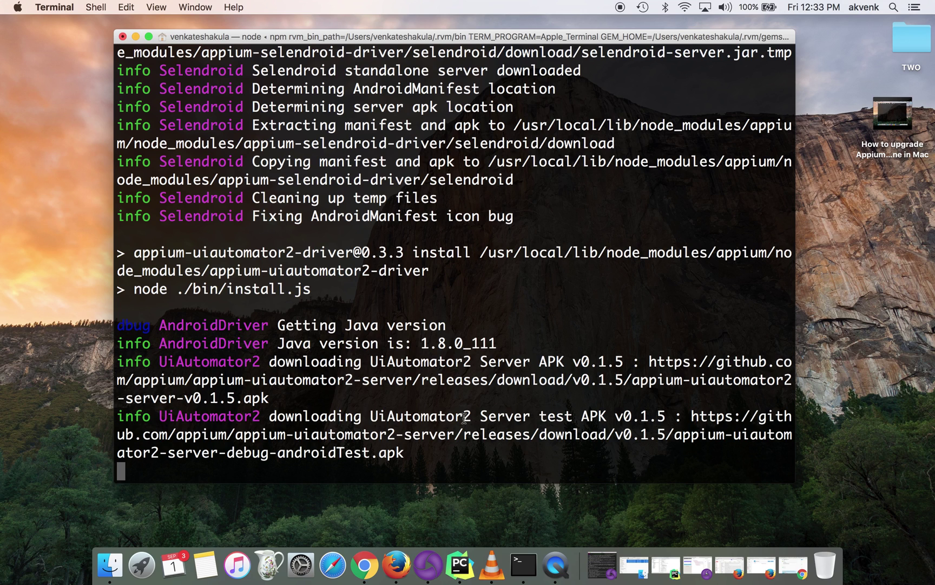
scroll(466, 417, "down", 2)
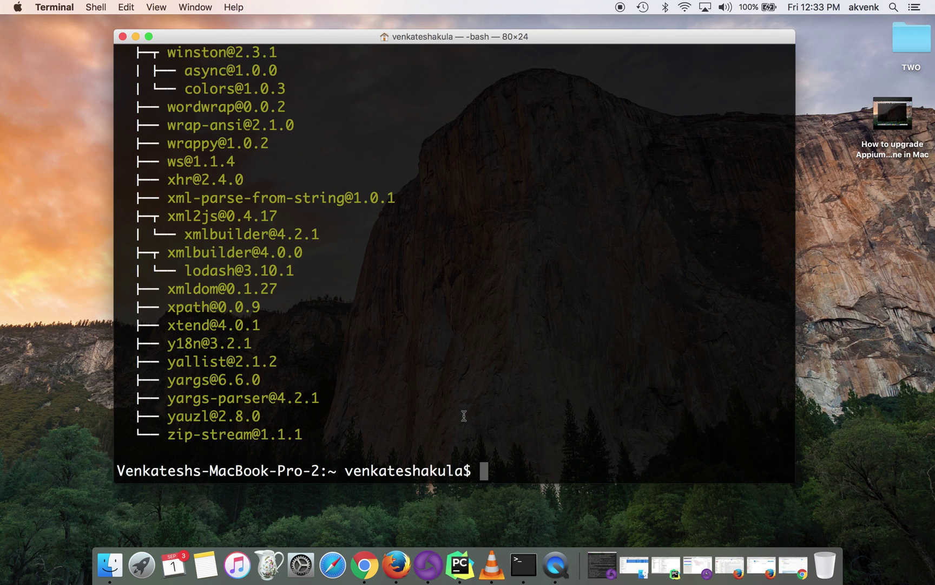
type("clear")
Step: Clear the screen, rerun appium -v, and highlight the new version 1.6.5
key("Return")
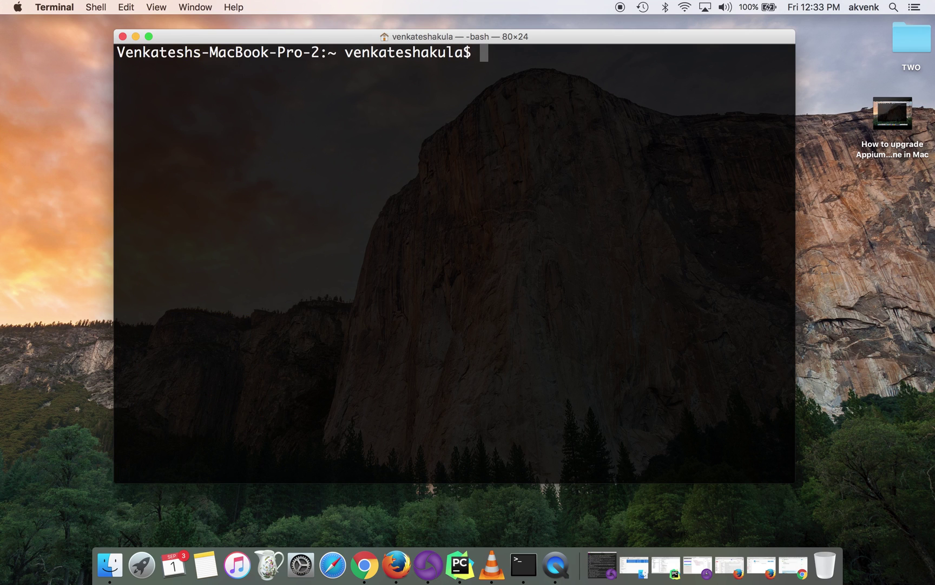
key("Up")
key("Up")
key("Up")
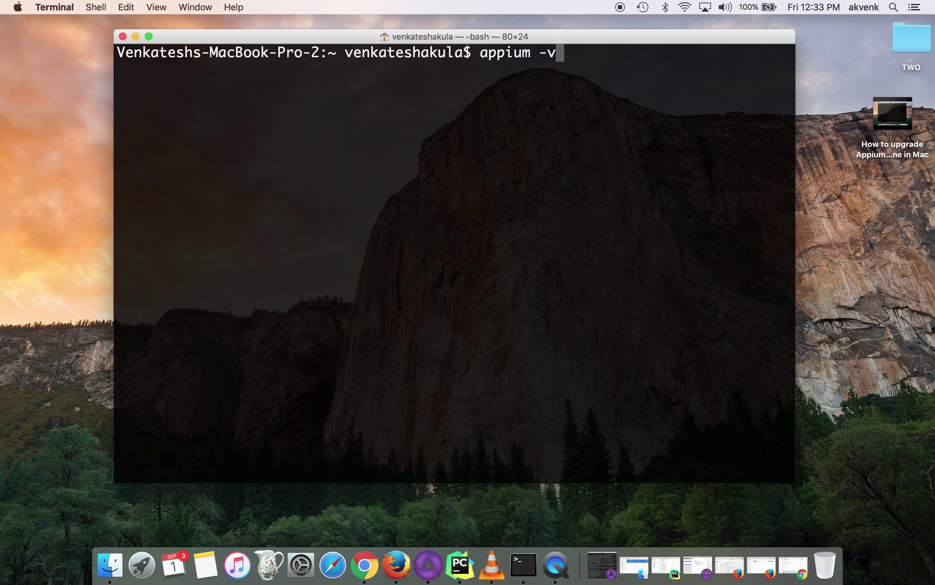
key("Return")
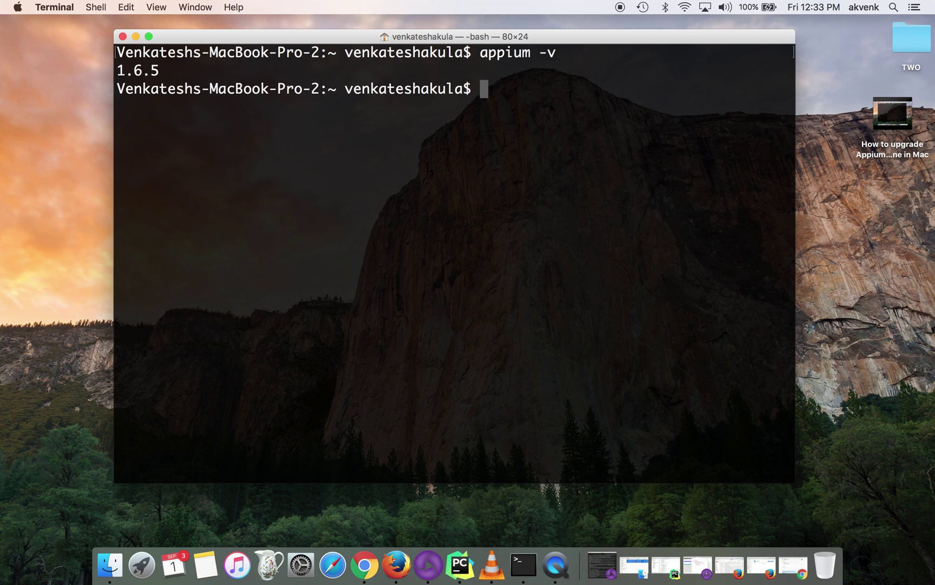
left_click_drag(166, 69, 96, 69)
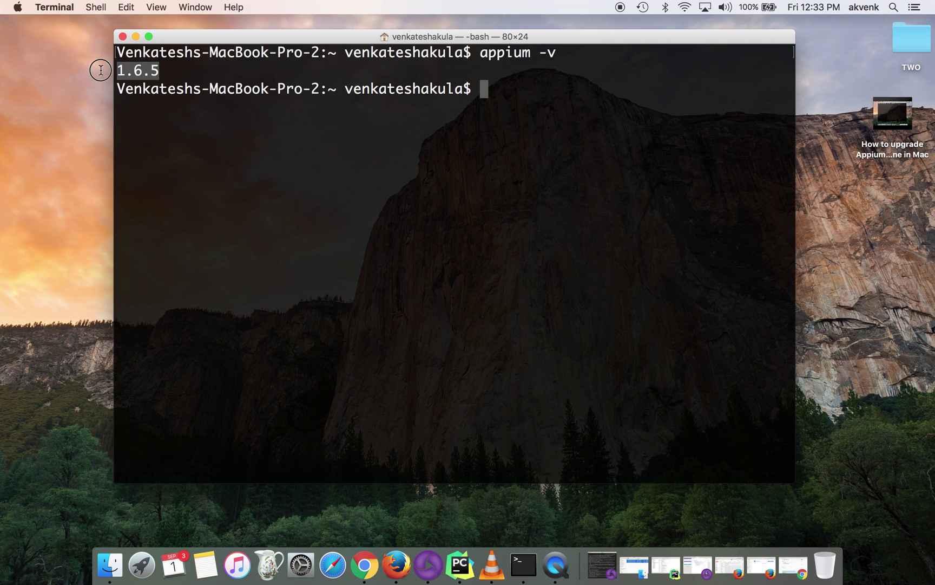